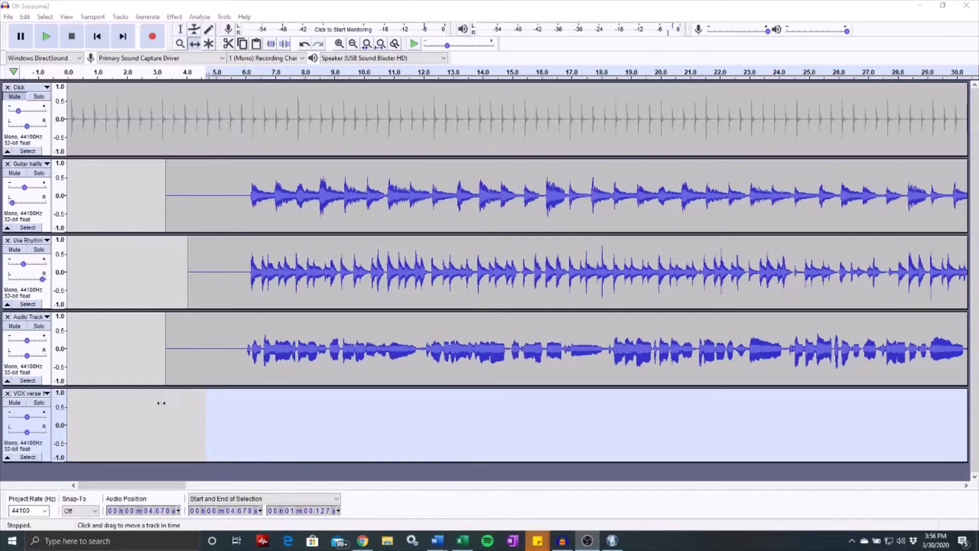
- Delete the empty VOX verse track
left_click(8, 394)
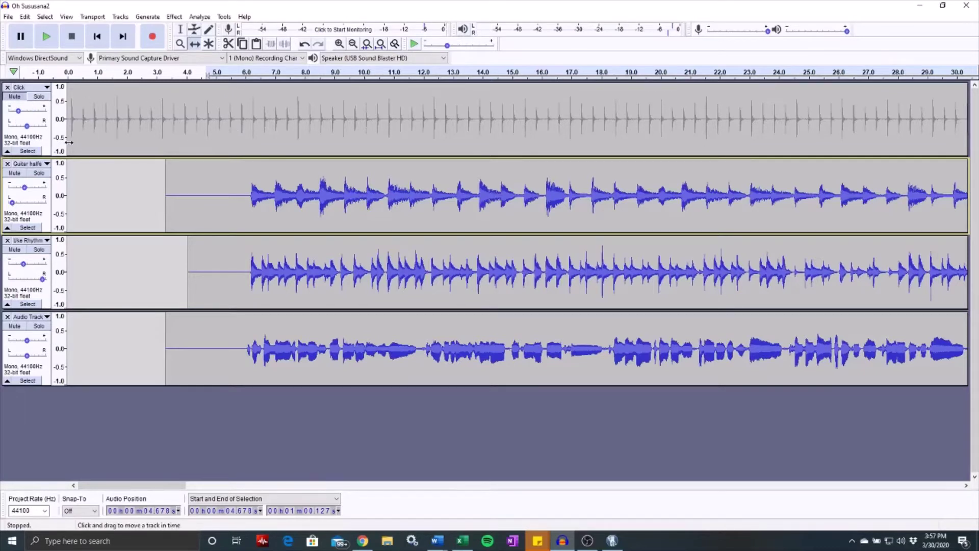
- Shrink the Click track to a thin strip
left_click_drag(68, 156, 71, 93)
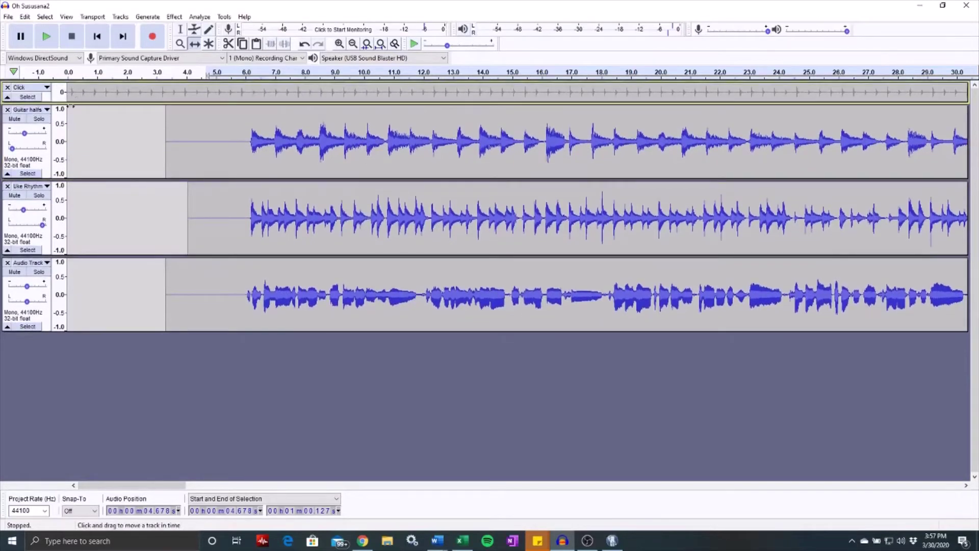
- Solo the Guitar halfs track so only it is heard
left_click(39, 119)
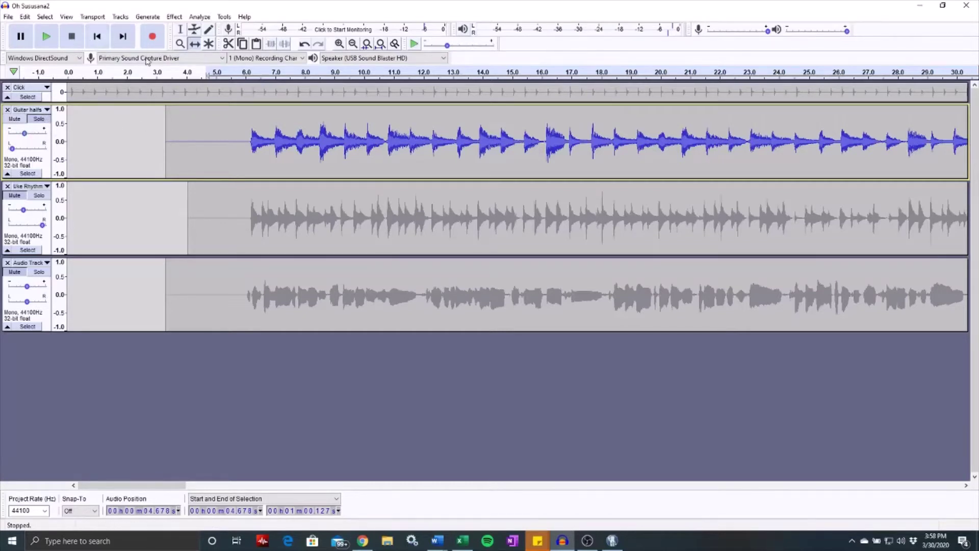
- Play the soloed Guitar halfs track, move its pan from left to centre, then stop playback
left_click(228, 81)
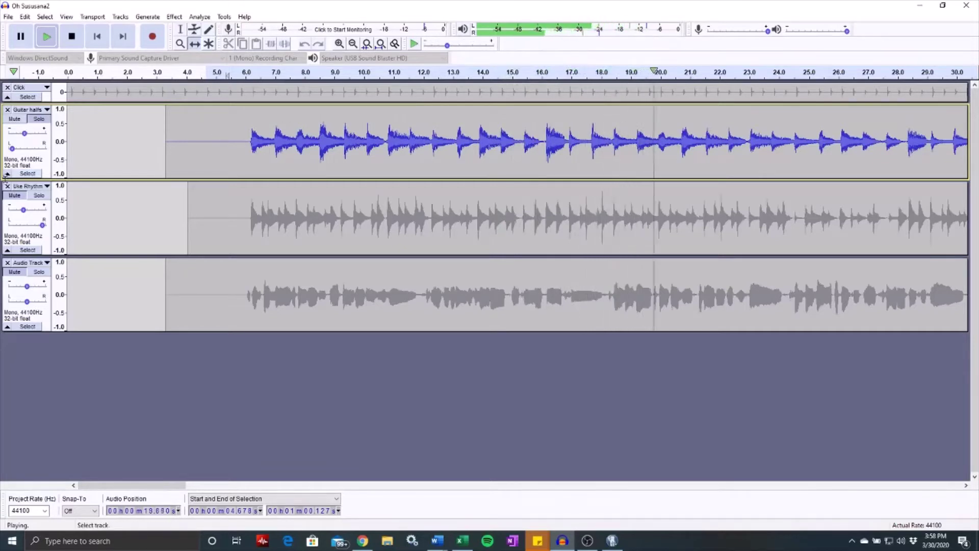
left_click_drag(12, 148, 27, 148)
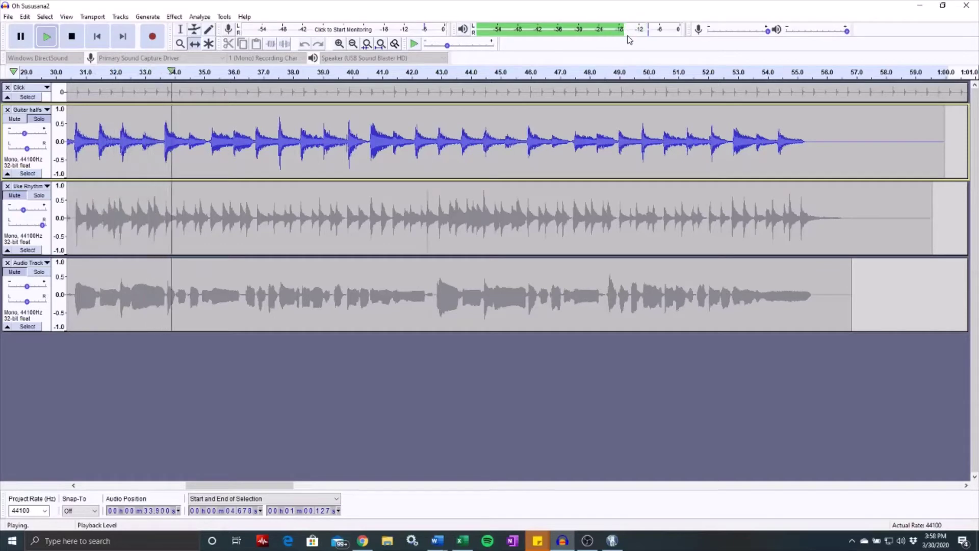
key("space")
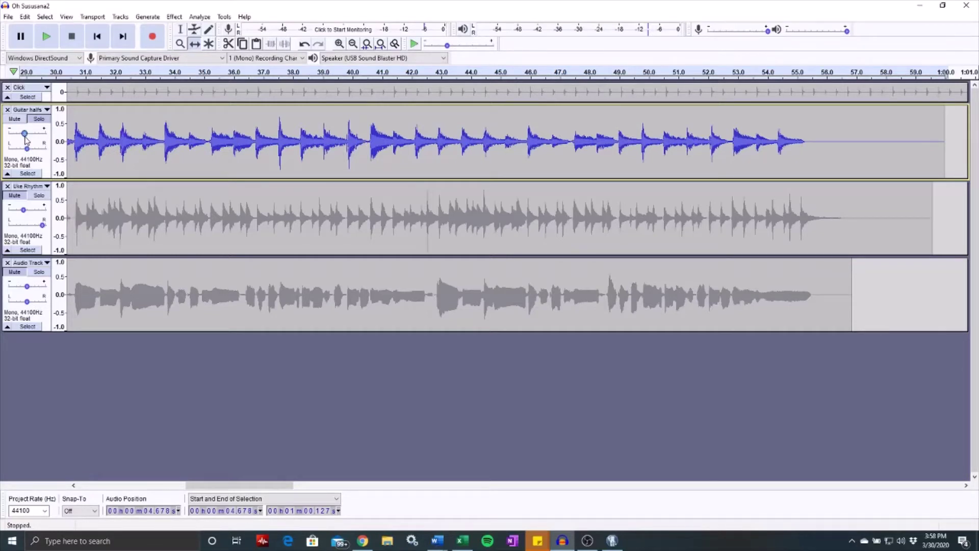
- Solo Uke Rhythm instead and centre its pan while playing from about 5.6 seconds
left_click(39, 196)
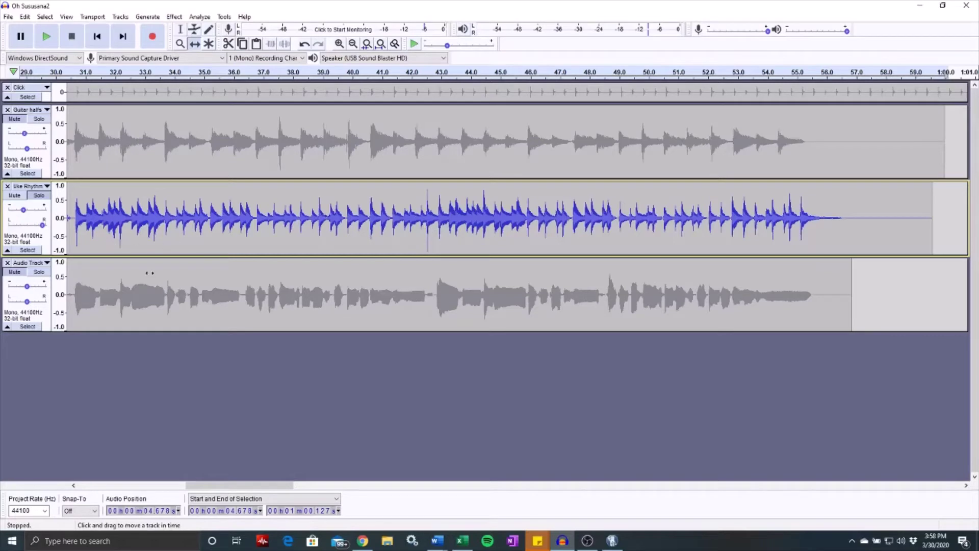
left_click_drag(244, 486, 229, 486)
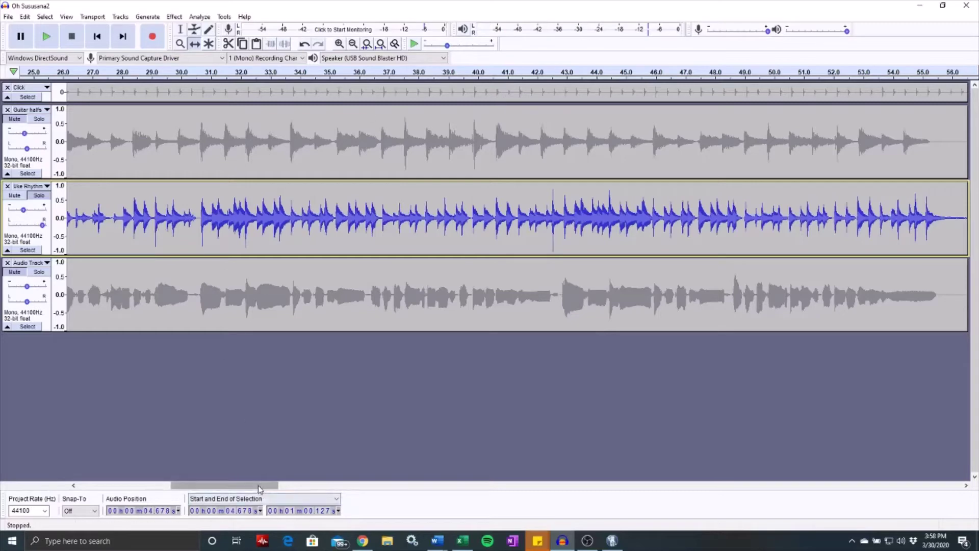
left_click_drag(253, 487, 159, 487)
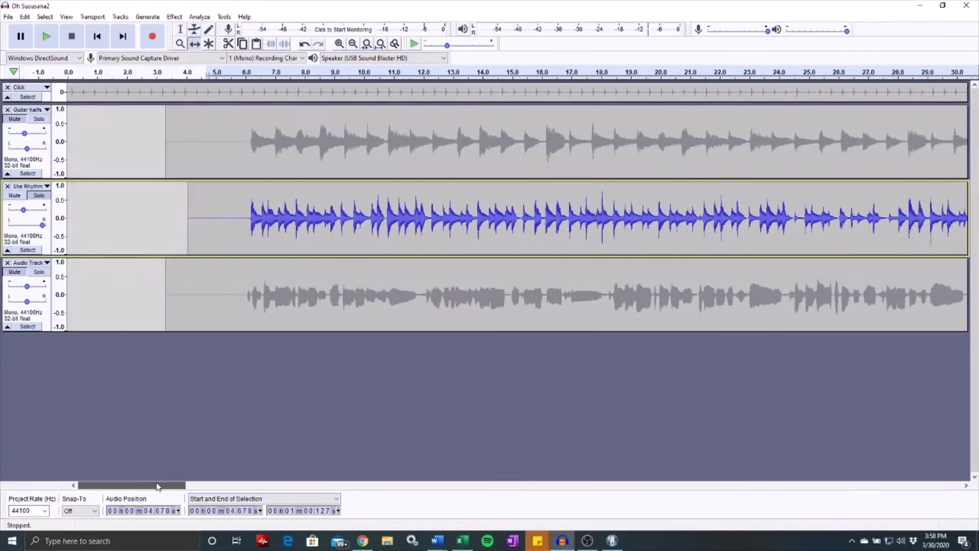
left_click(234, 76)
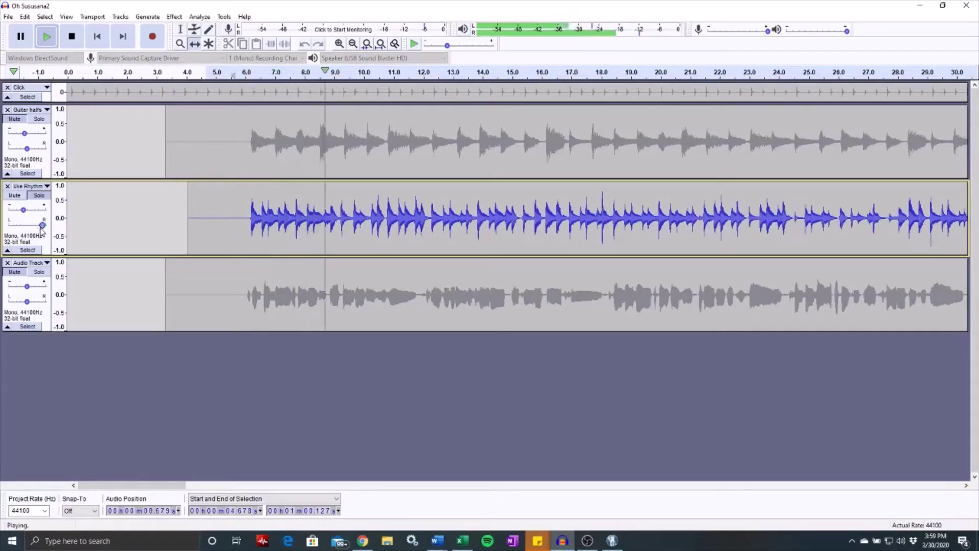
left_click_drag(42, 225, 27, 225)
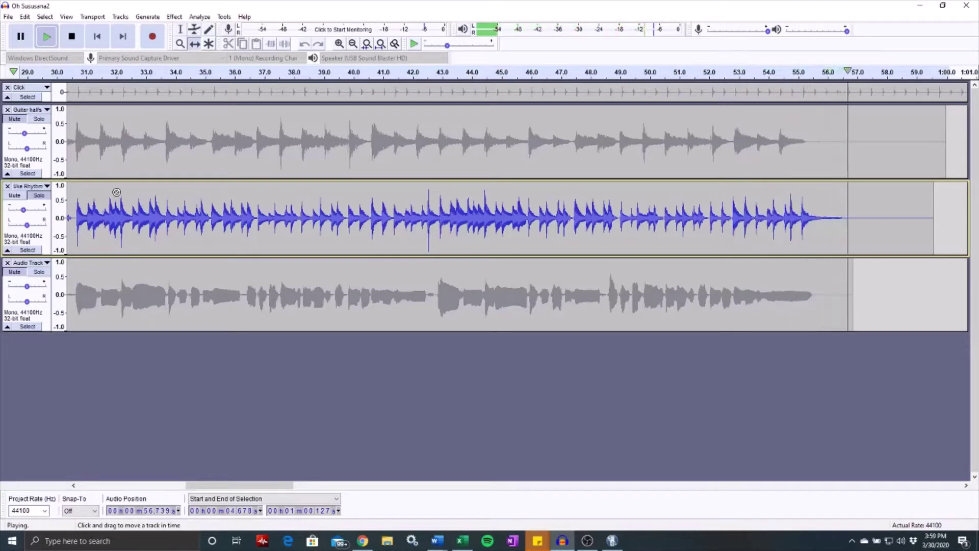
key("space")
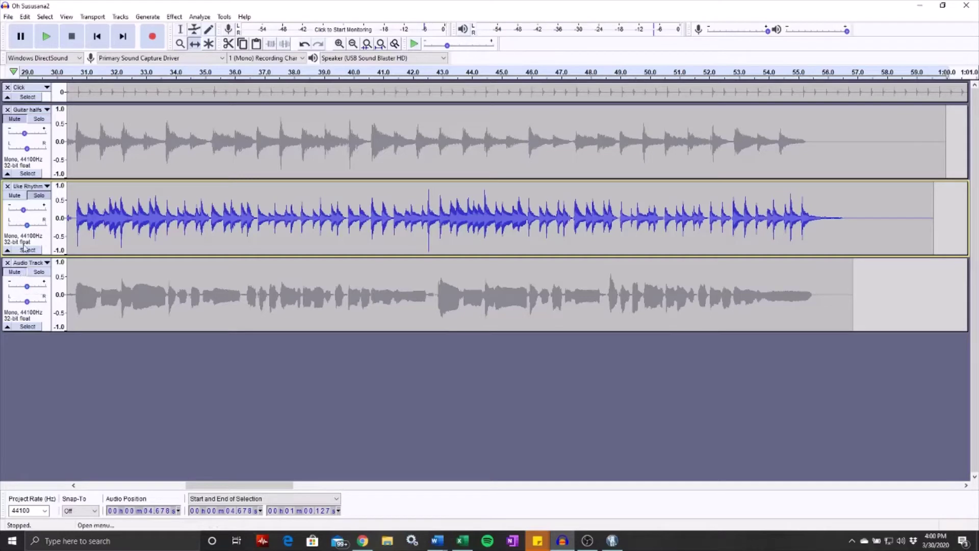
- Mute only the Audio Track, leaving Guitar halfs and Uke Rhythm audible
left_click(17, 197)
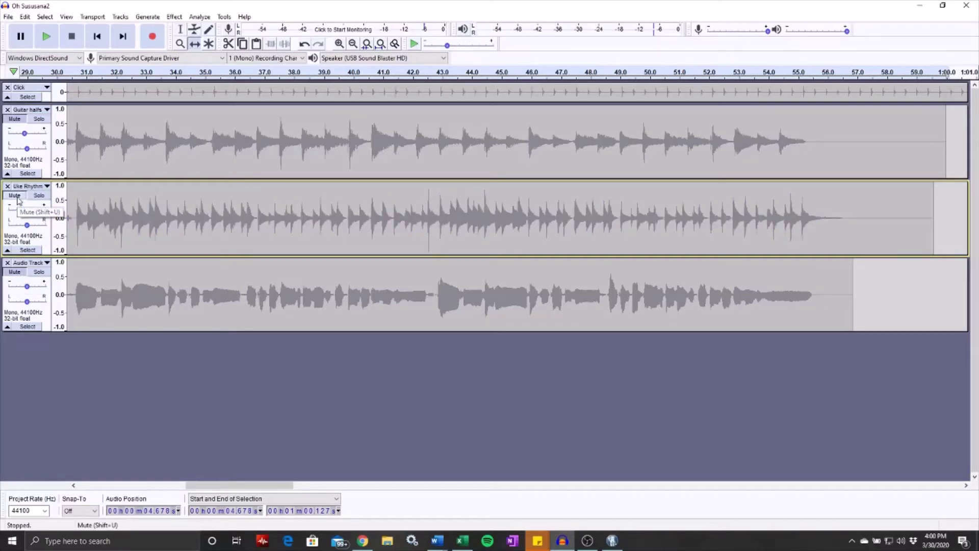
left_click(19, 273)
left_click(20, 273)
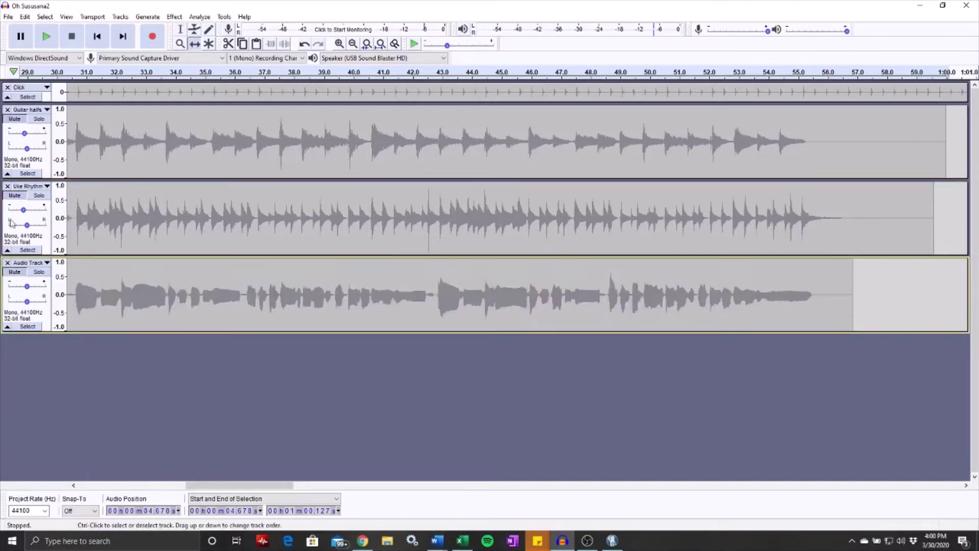
left_click(14, 197)
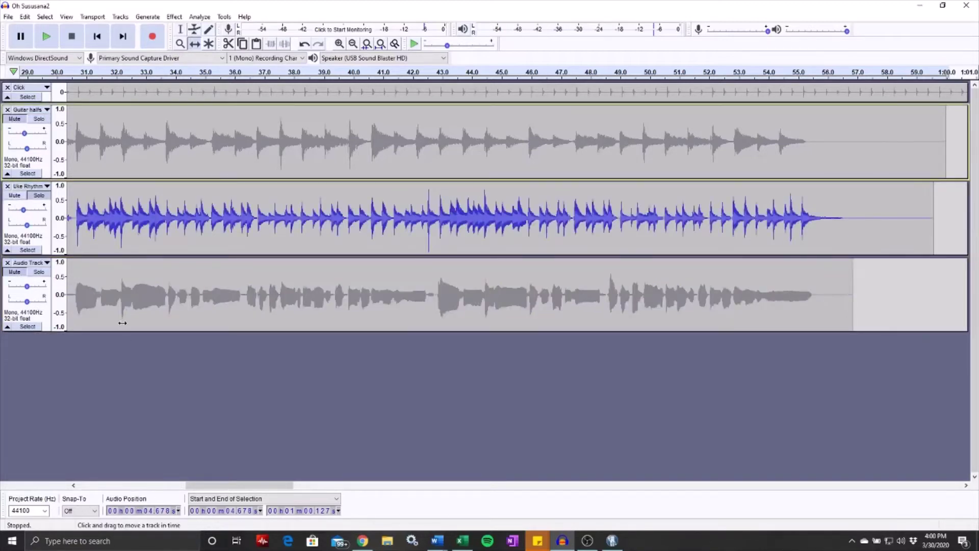
left_click(22, 121)
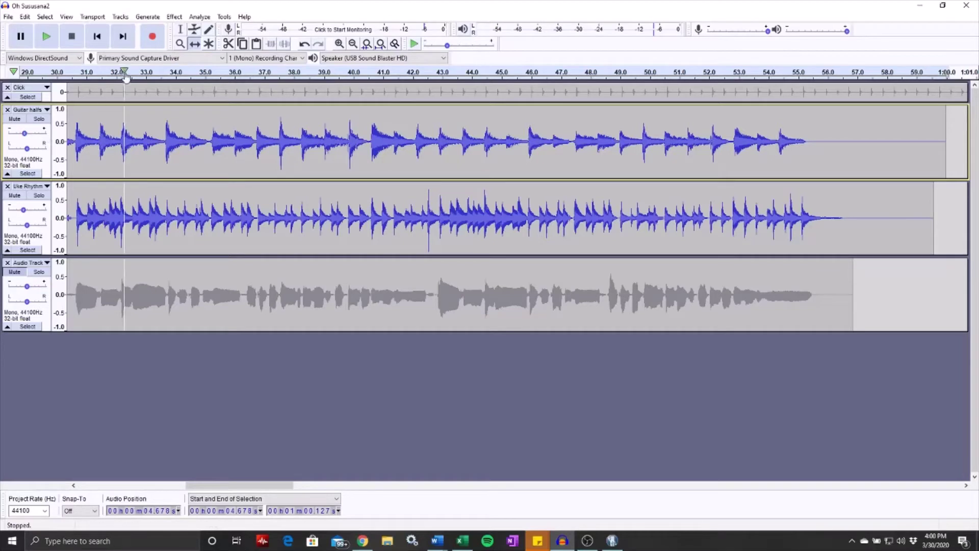
- Play the guitar-and-uke mix from about 36.6 seconds, then stop
left_click(164, 80)
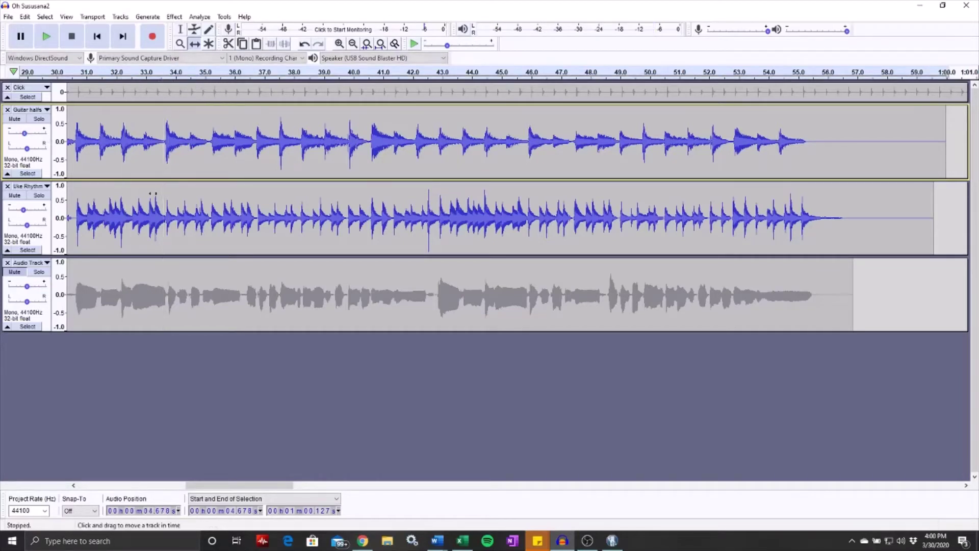
left_click(203, 96)
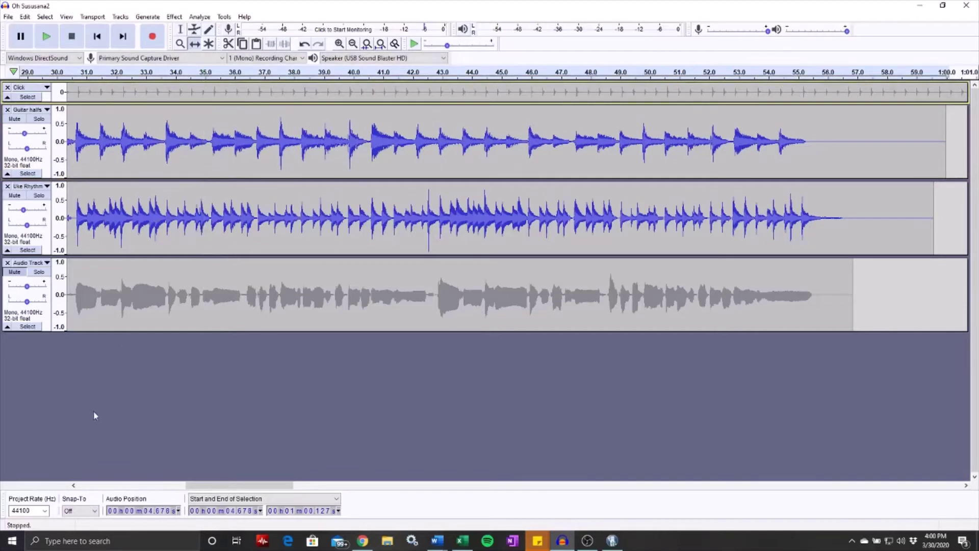
left_click(256, 76)
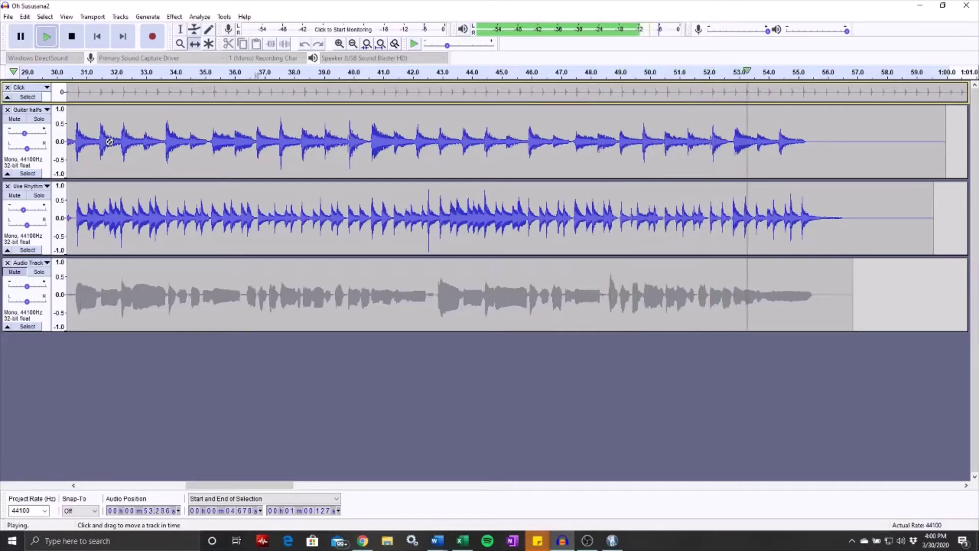
key("space")
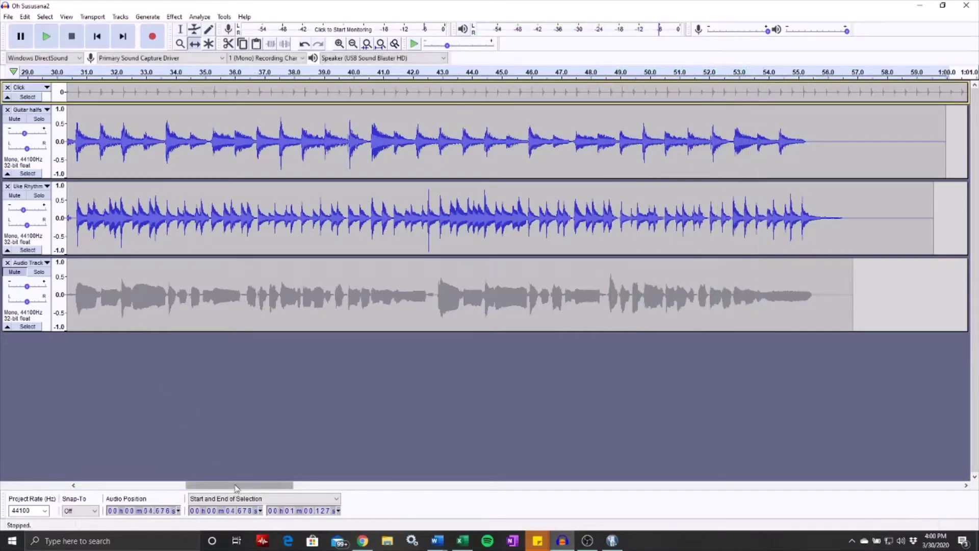
- Pan Guitar halfs 20% left and Uke Rhythm 80% right, then play the mix from about 6 seconds and stop it
left_click_drag(236, 485, 128, 485)
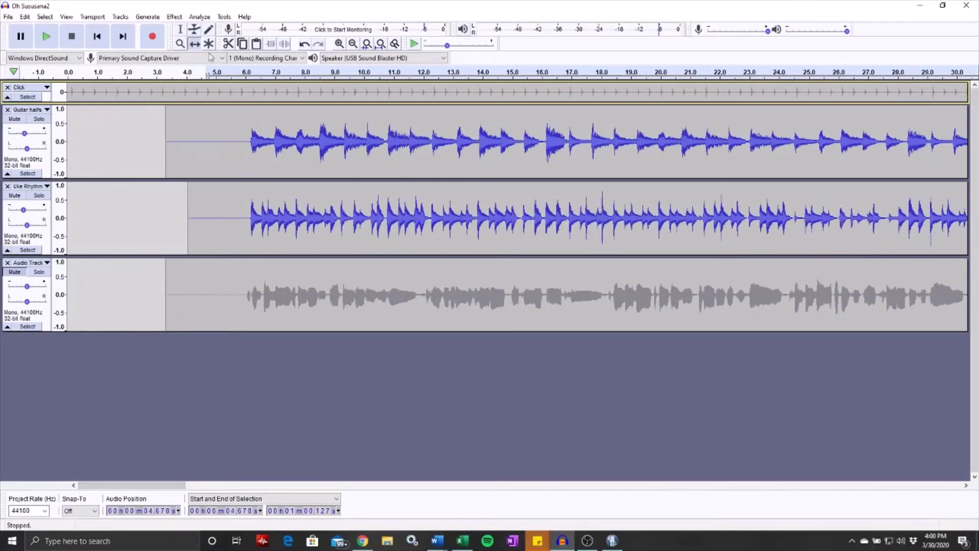
left_click_drag(27, 149, 12, 149)
left_click_drag(32, 227, 35, 229)
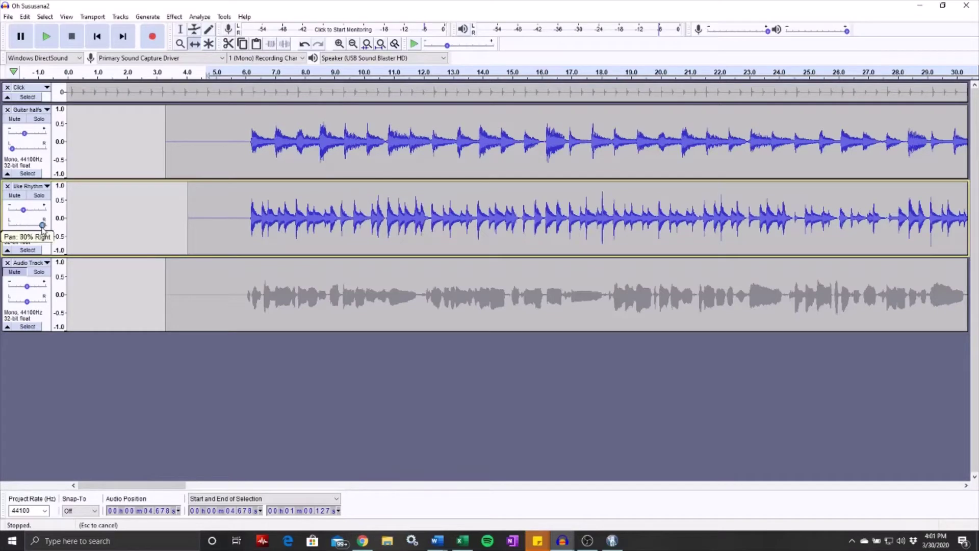
left_click_drag(43, 228, 43, 227)
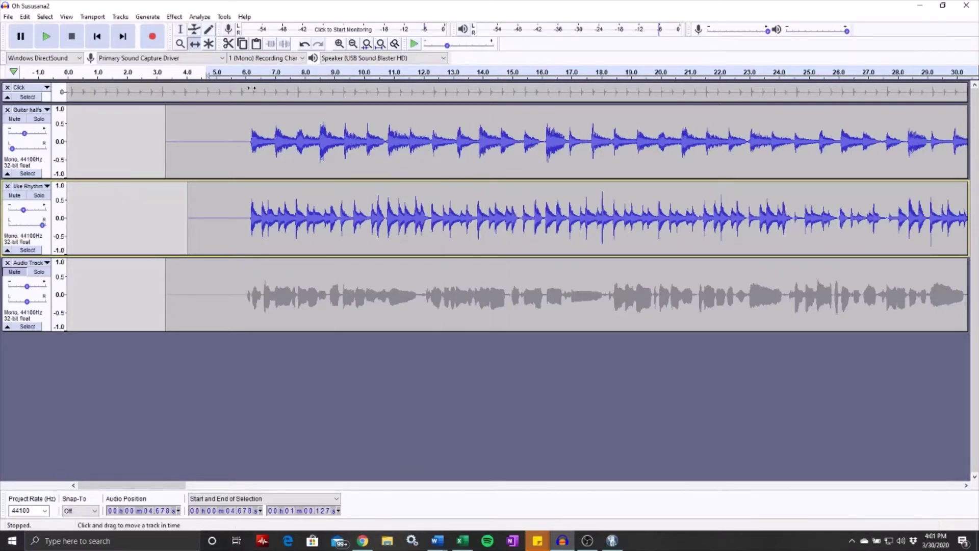
left_click(248, 73)
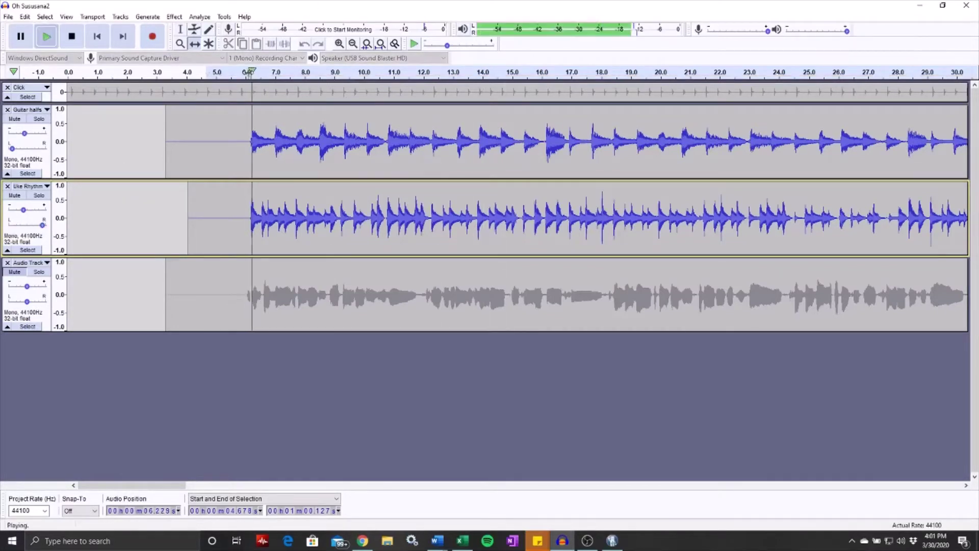
left_click(71, 41)
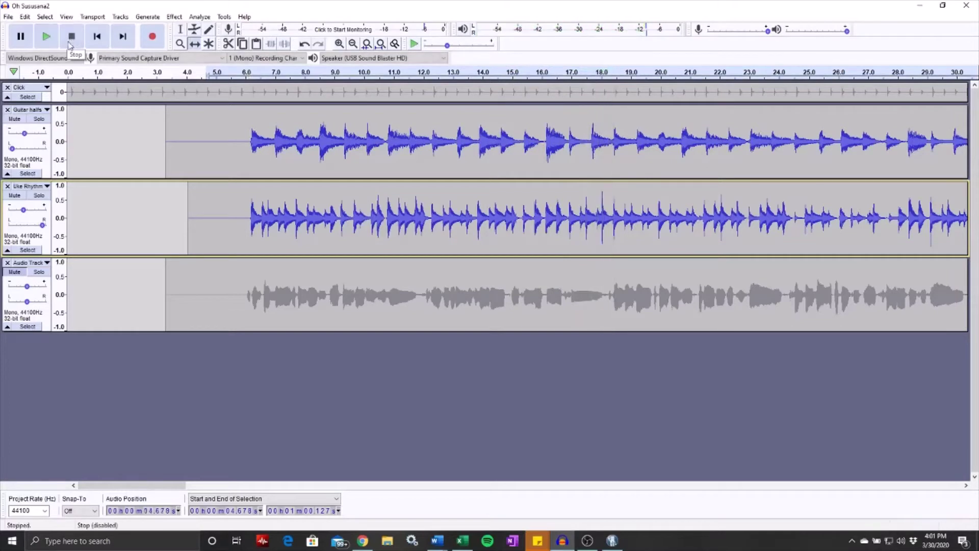
- Lower the Guitar halfs volume envelope slightly, then replay the mix from about 5 seconds
left_click(195, 30)
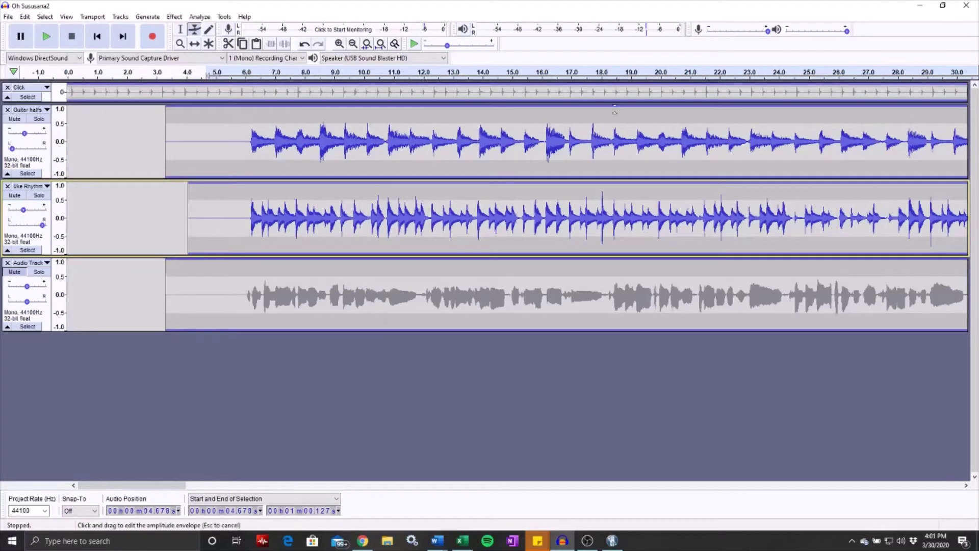
left_click_drag(615, 112, 615, 110)
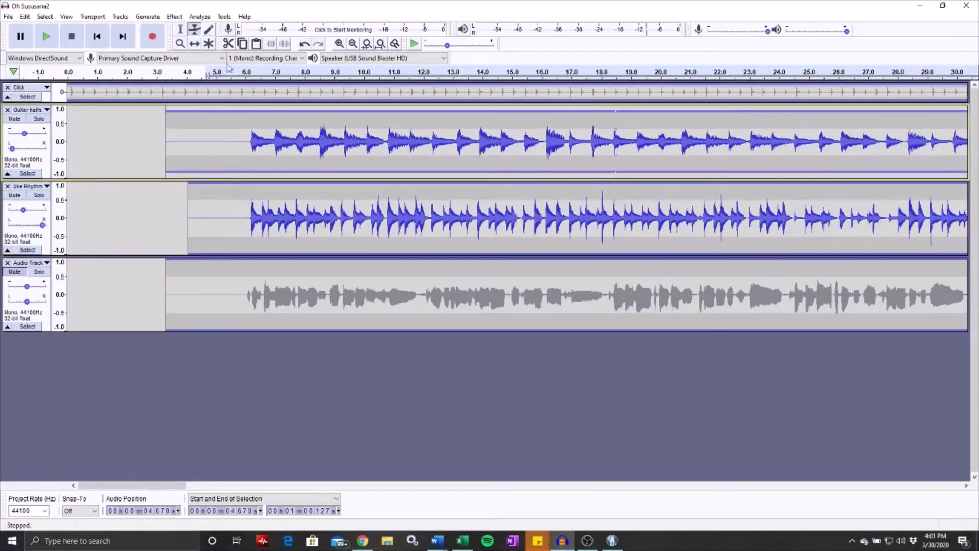
left_click(240, 92)
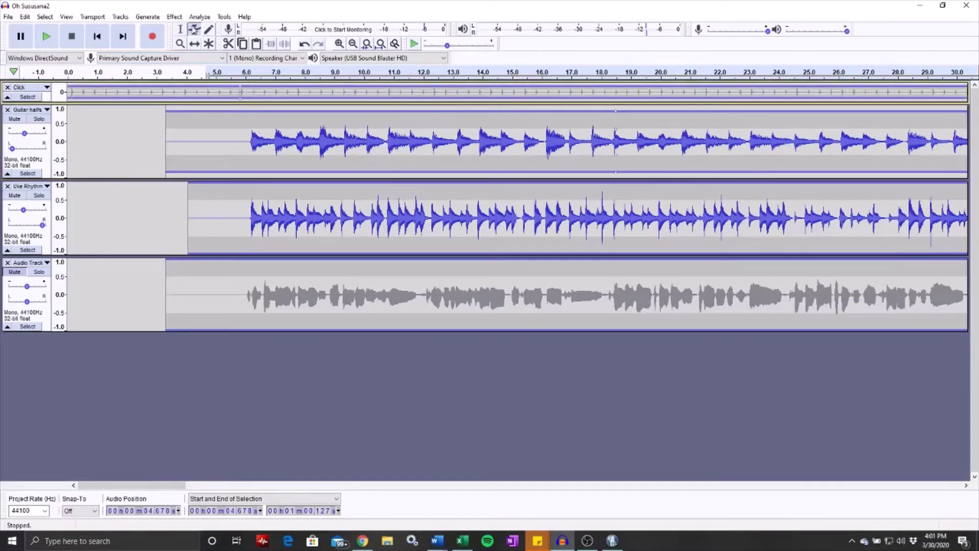
left_click(193, 44)
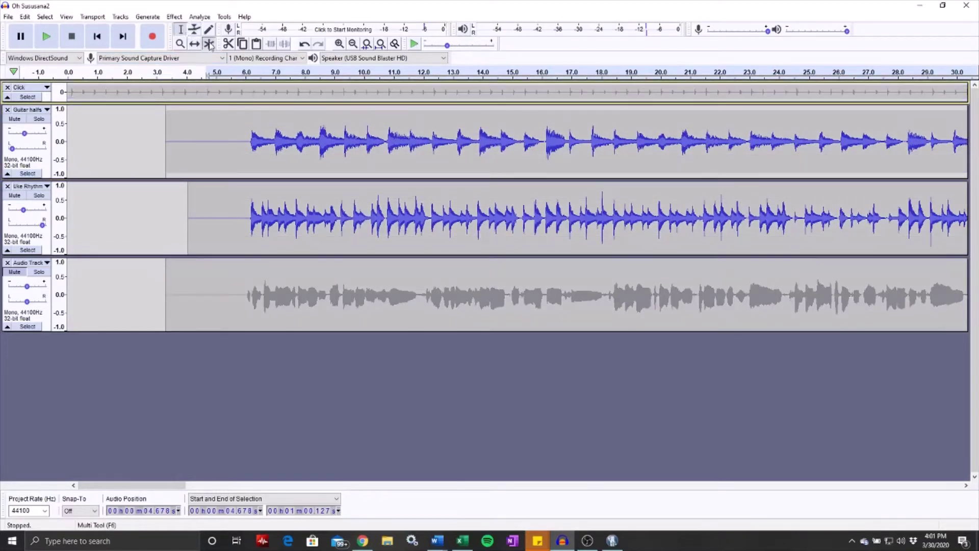
left_click(209, 44)
left_click(220, 72)
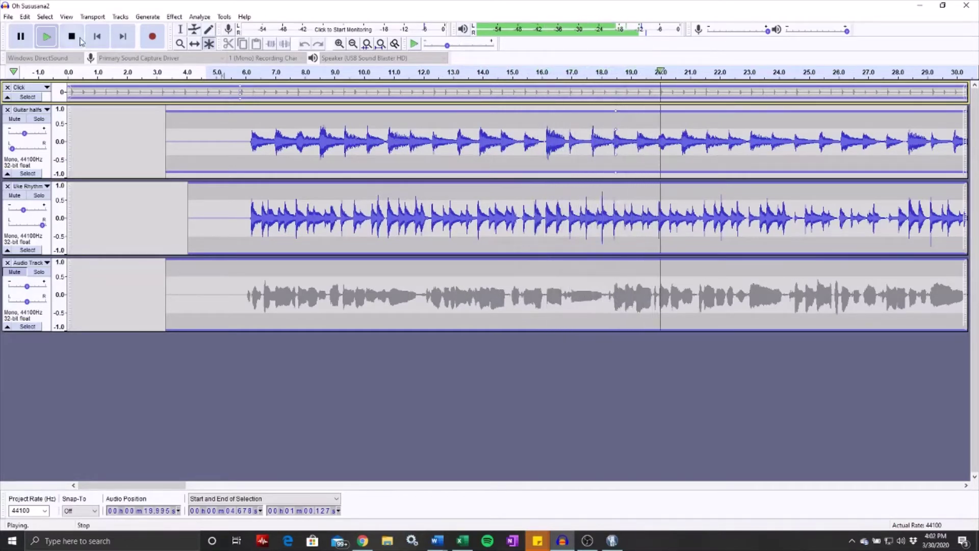
- Stop playback of the guitar-and-uke mix
left_click(80, 40)
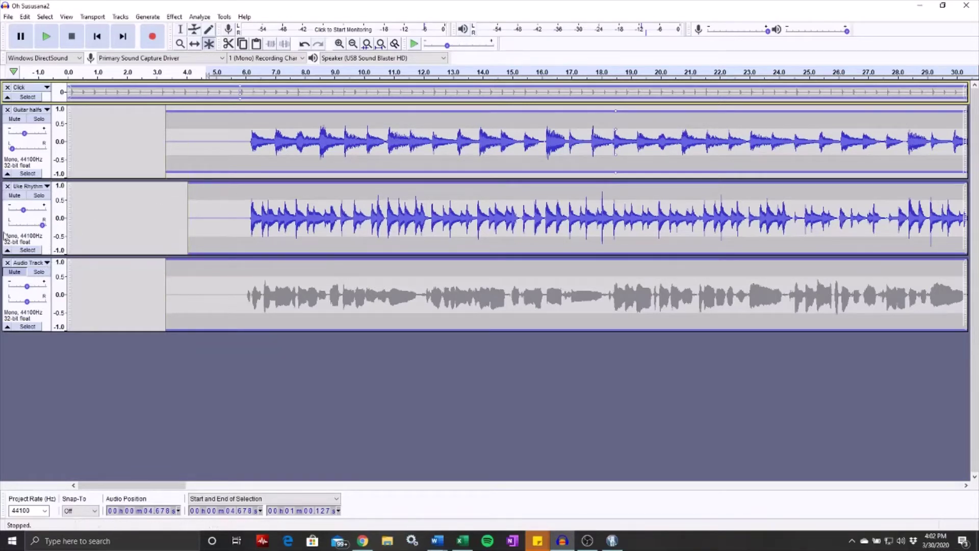
- Select the Audio Track, play the mix from about 5 seconds, then add an envelope point to it
left_click(18, 279)
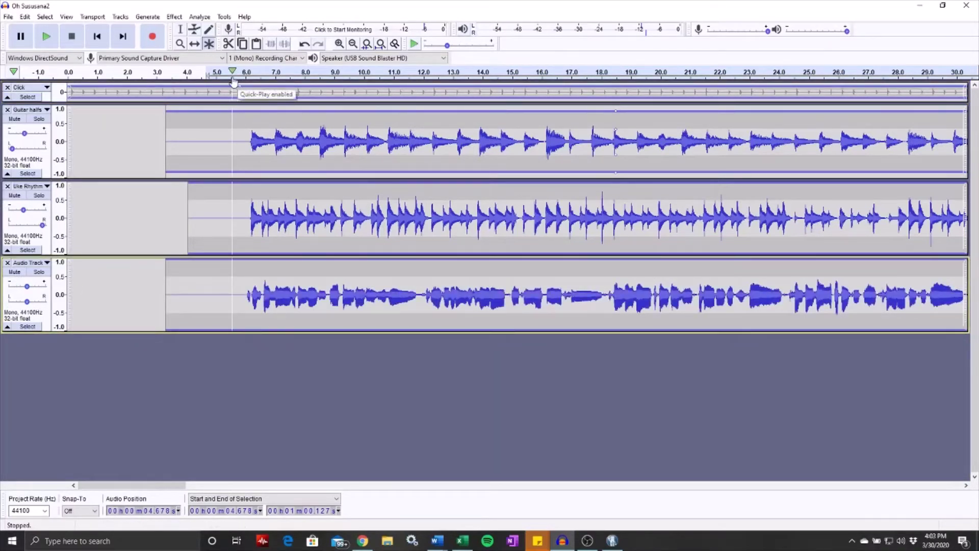
left_click(232, 77)
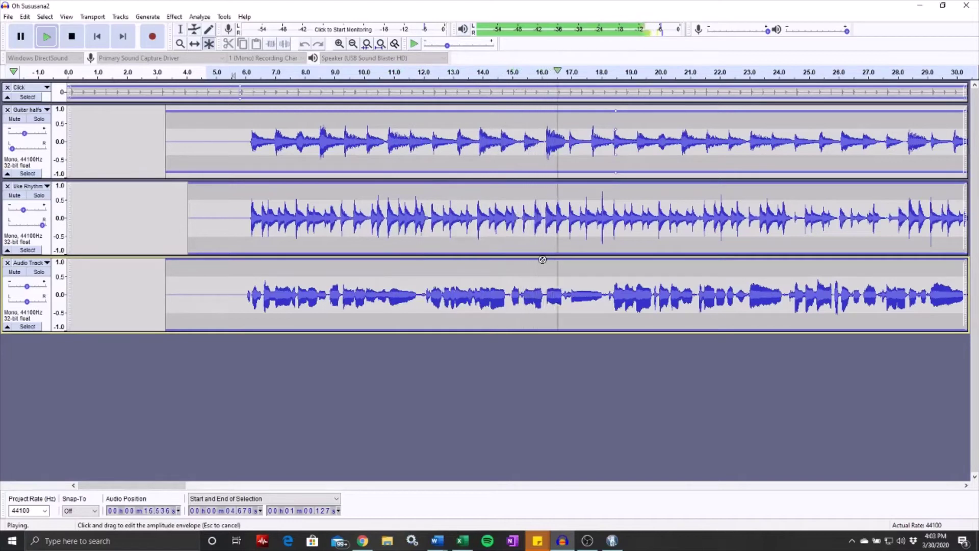
key("space")
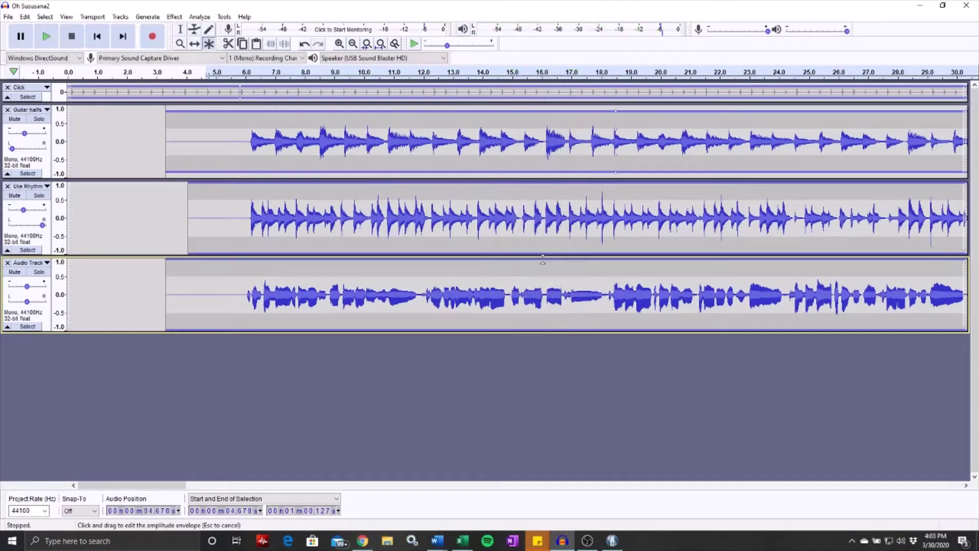
left_click_drag(544, 262, 544, 262)
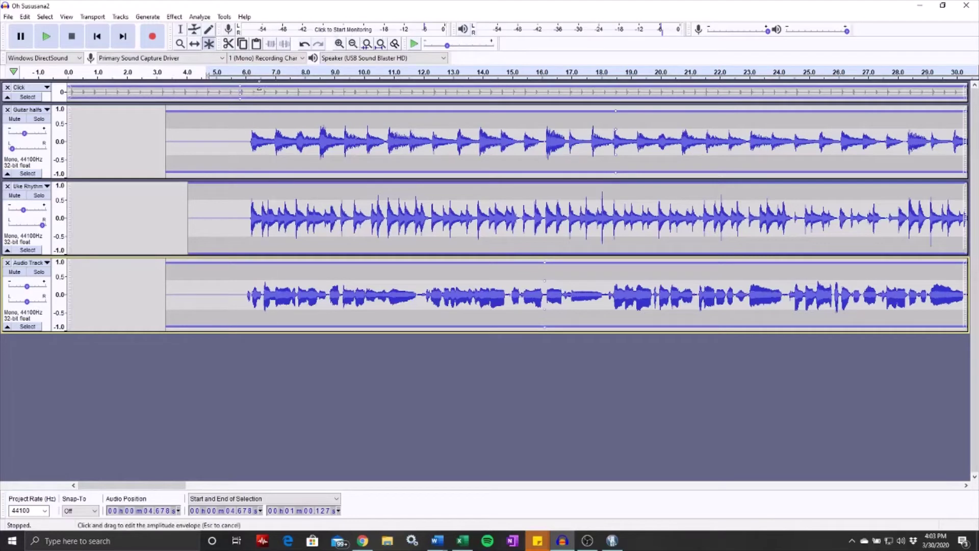
- Play the mix, then lower the Audio Track's volume envelope
left_click(238, 72)
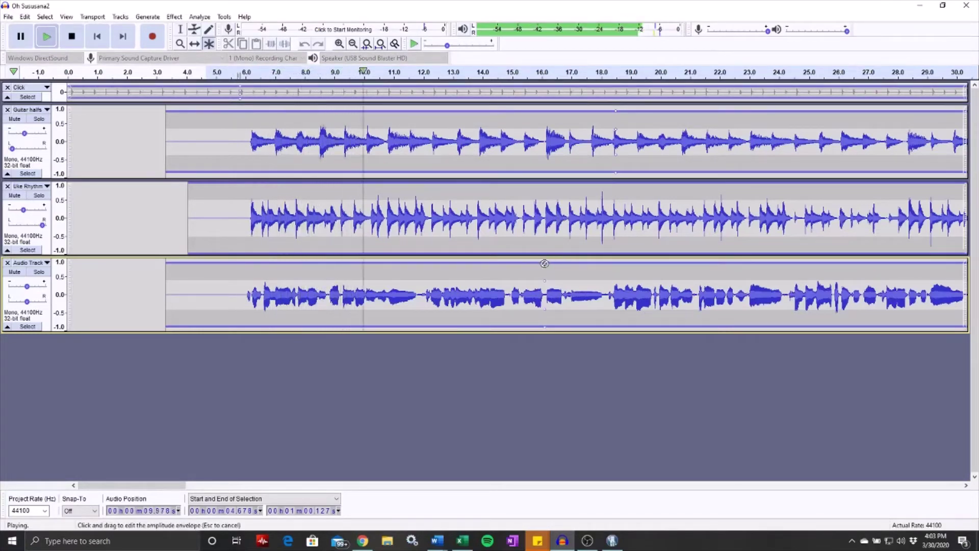
key("space")
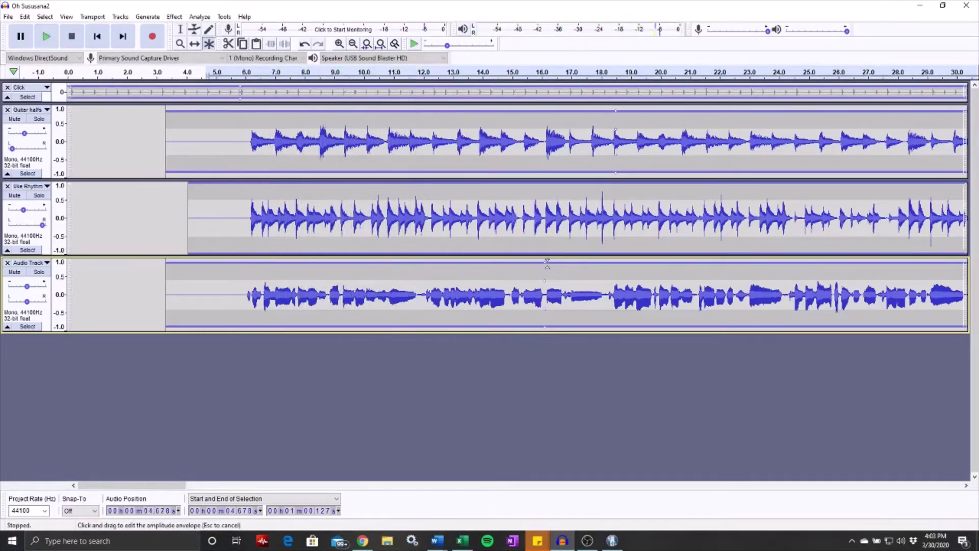
left_click_drag(545, 263, 546, 265)
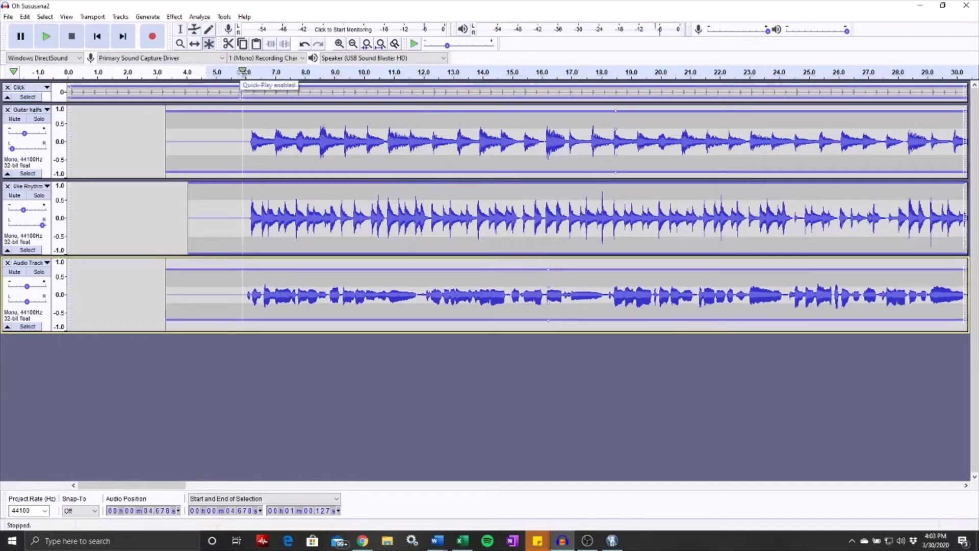
- Replay from about 6.4 seconds, raise the Audio Track envelope a bit, and play from about 5.4 seconds
left_click(259, 74)
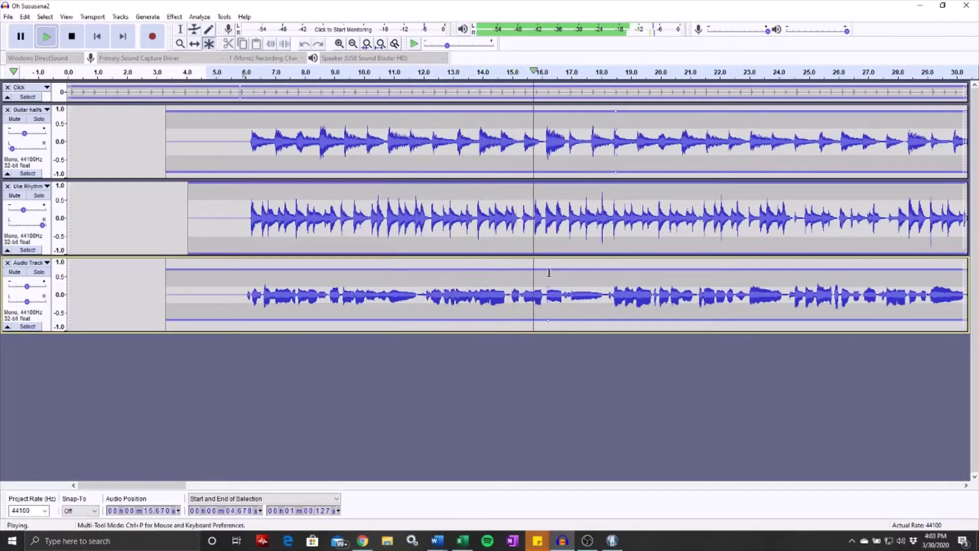
key("space")
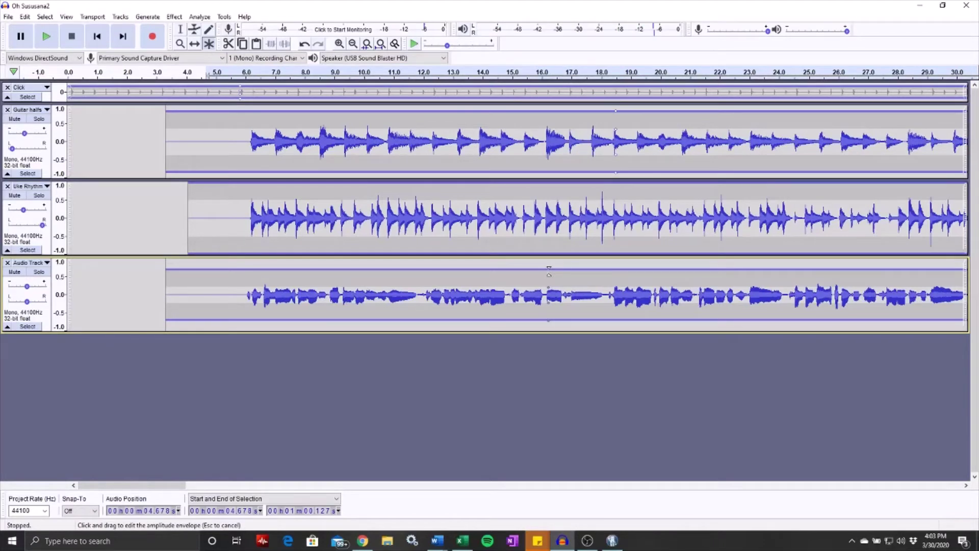
left_click_drag(547, 270, 548, 261)
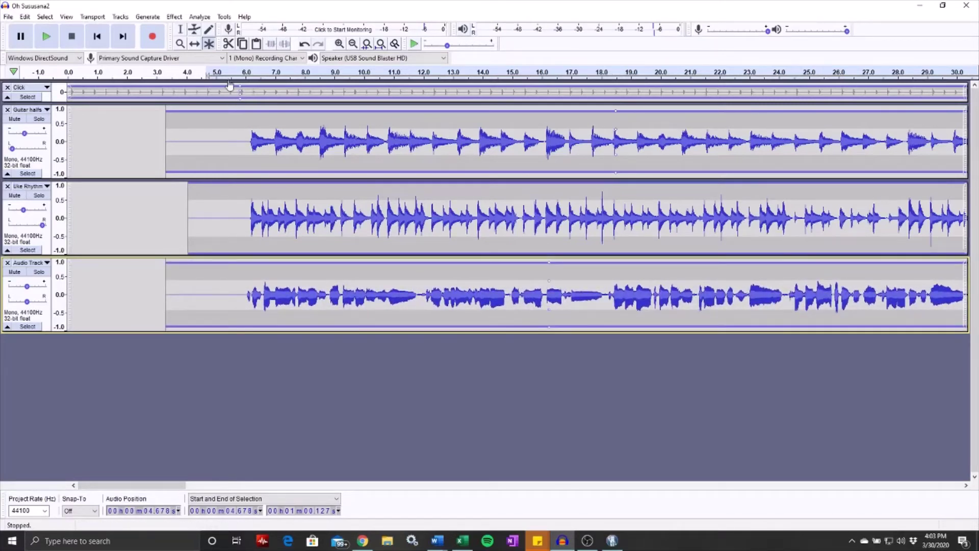
left_click(229, 74)
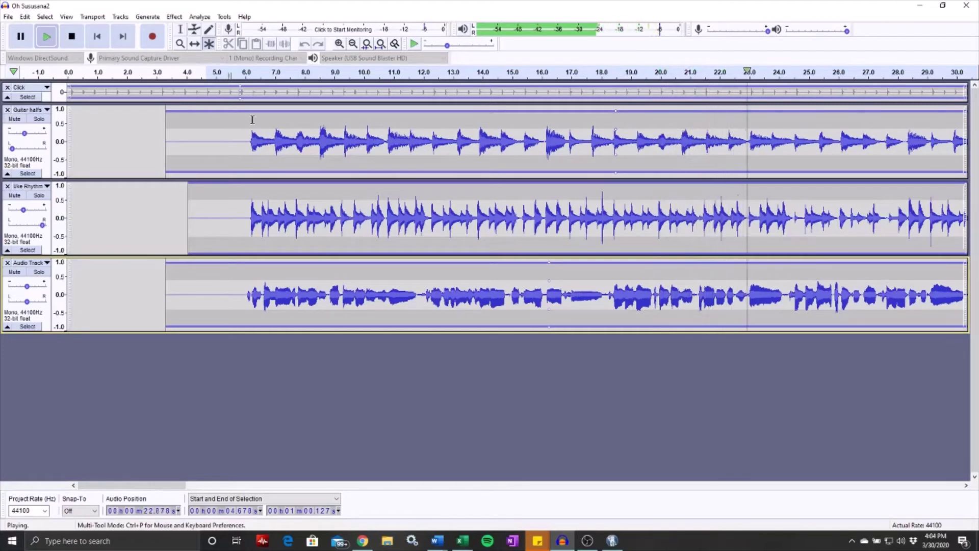
- Stop the three-track Oh Susanna mix from playing
key("space")
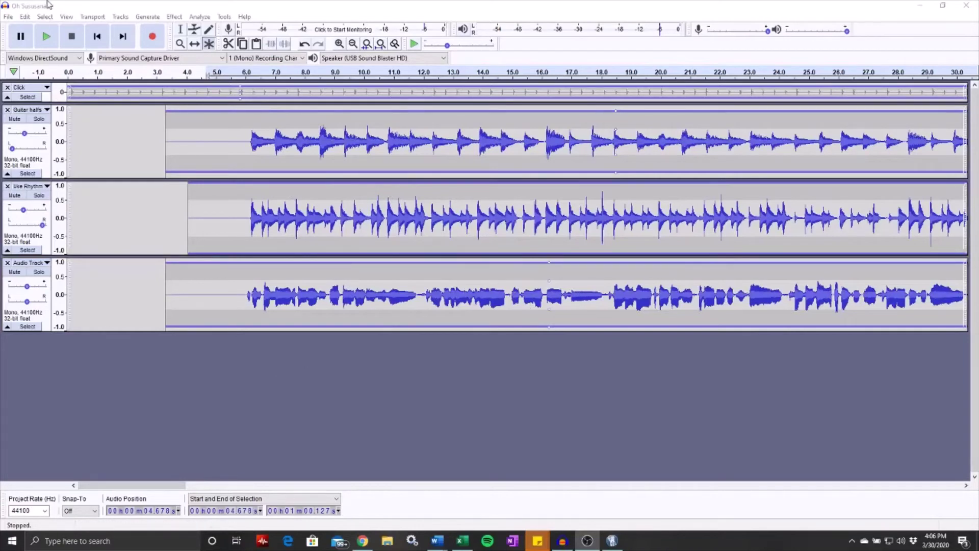
- Save the project, then bring up the export format choices (MP3, WAV, OGG)
left_click(9, 17)
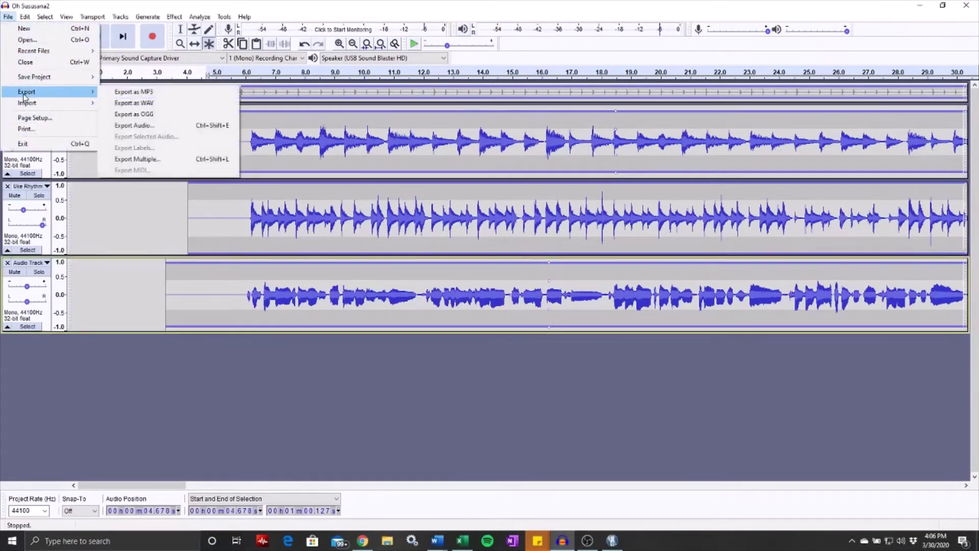
mouse_move(67, 79)
left_click(110, 77)
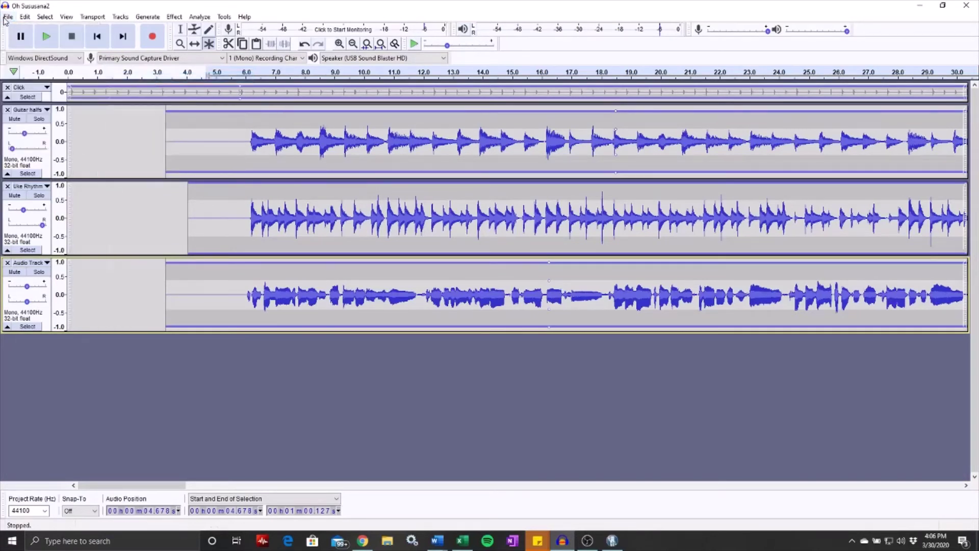
left_click(9, 16)
mouse_move(94, 91)
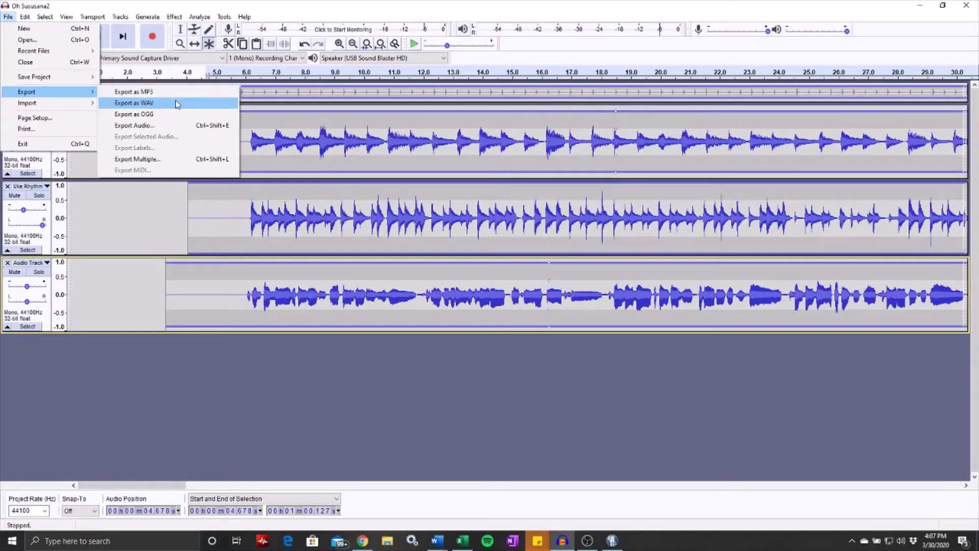
- Export the mix as Oh Susuana2.wav in WAV signed 16-bit PCM format
left_click(176, 103)
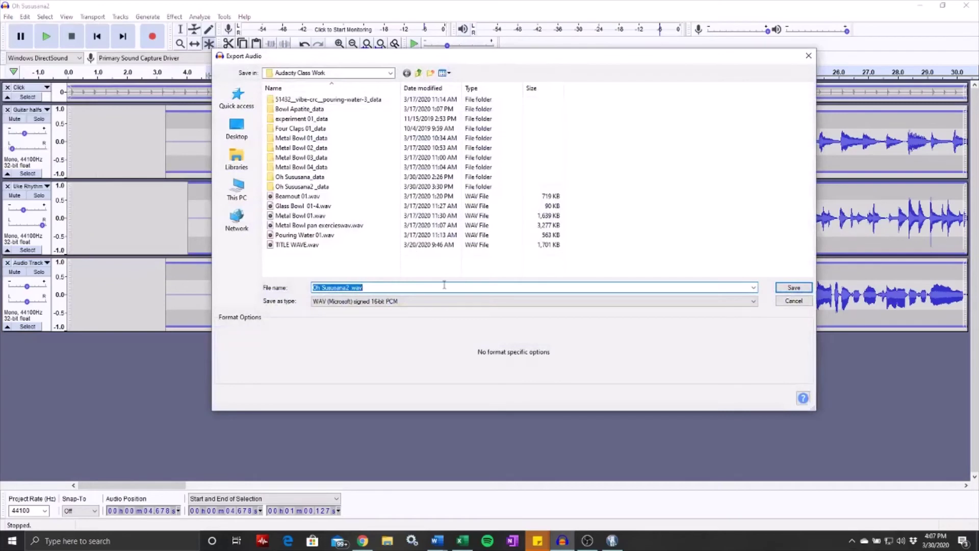
left_click(471, 302)
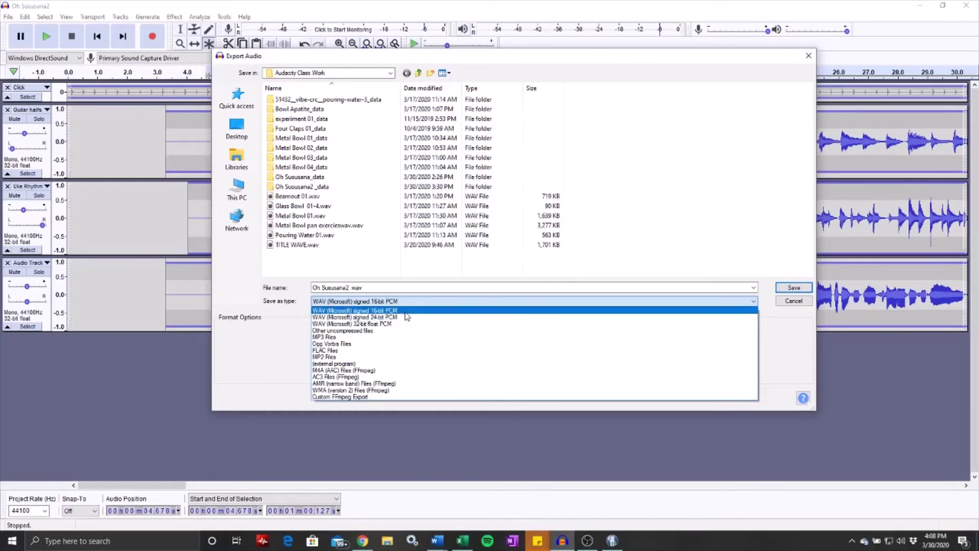
left_click(407, 315)
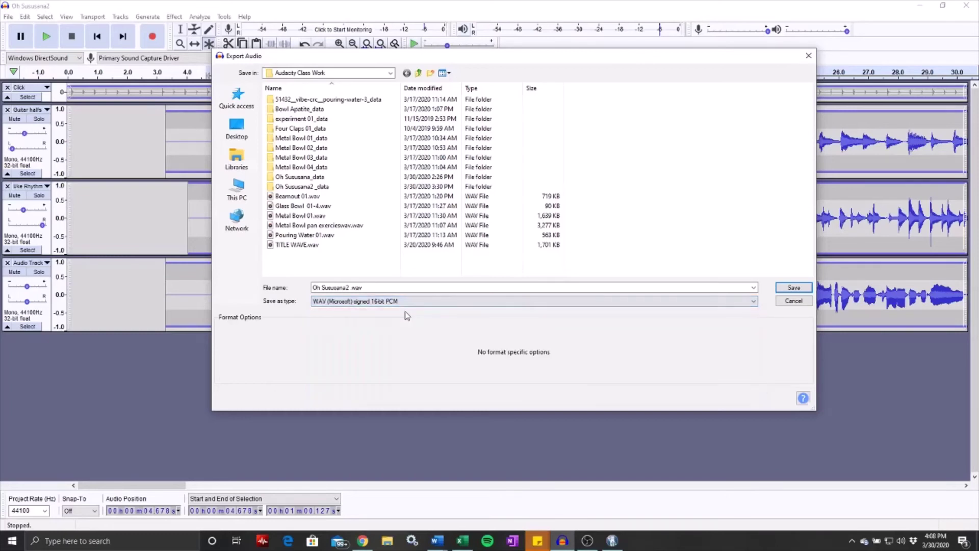
left_click(789, 288)
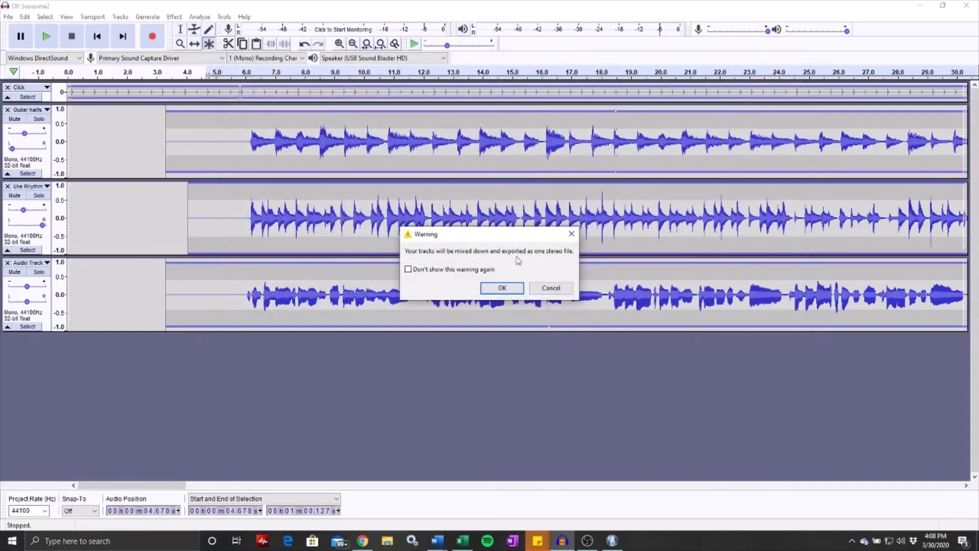
- Accept mixing the three tracks down to a single stereo file
left_click(502, 289)
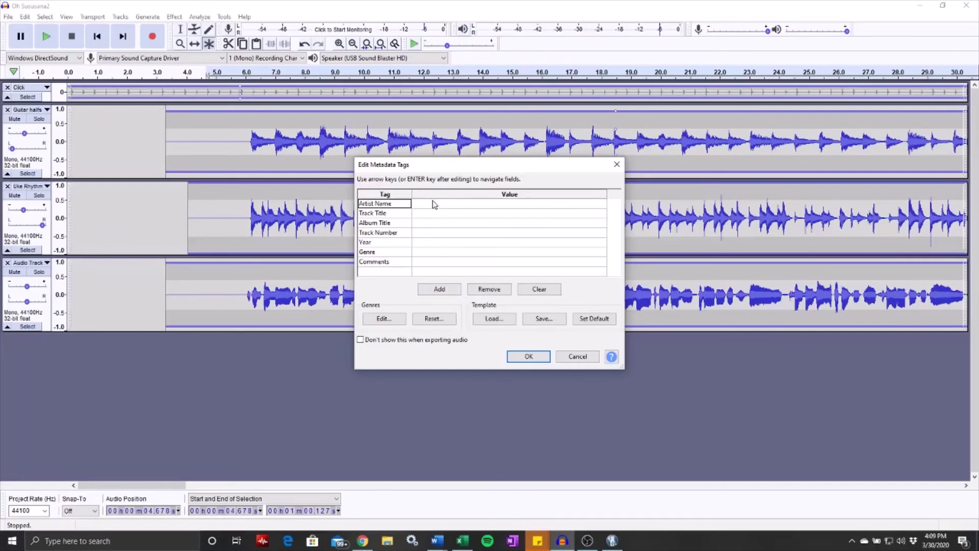
- Enter the artist's name, track title Oh Susanna and album Quantine 2020
left_click(421, 205)
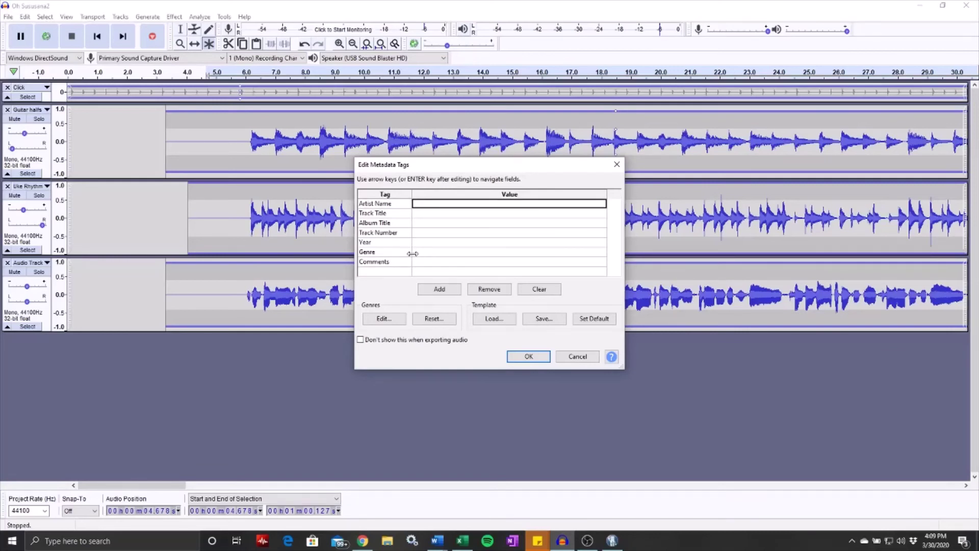
type("Craig Gardner")
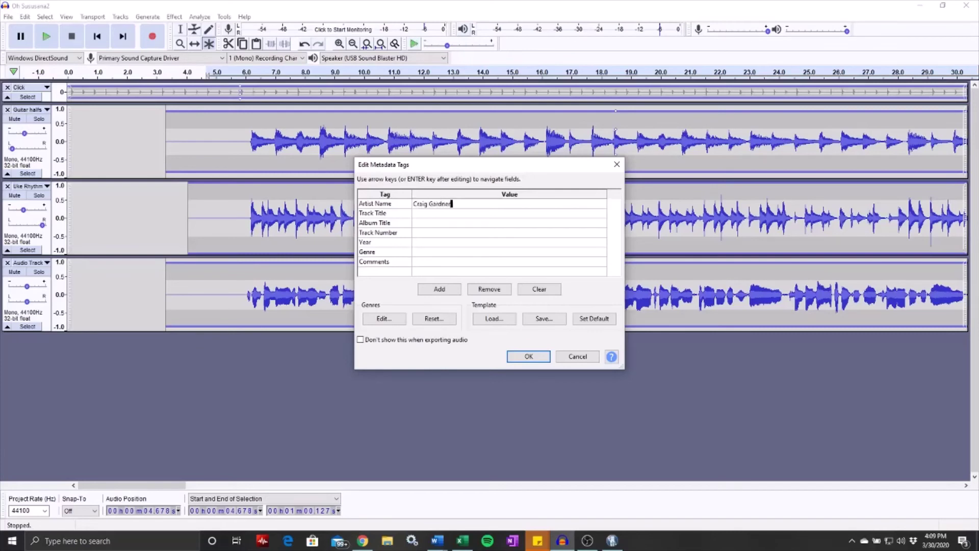
key("Return")
type("Oh Susanna")
key("Return")
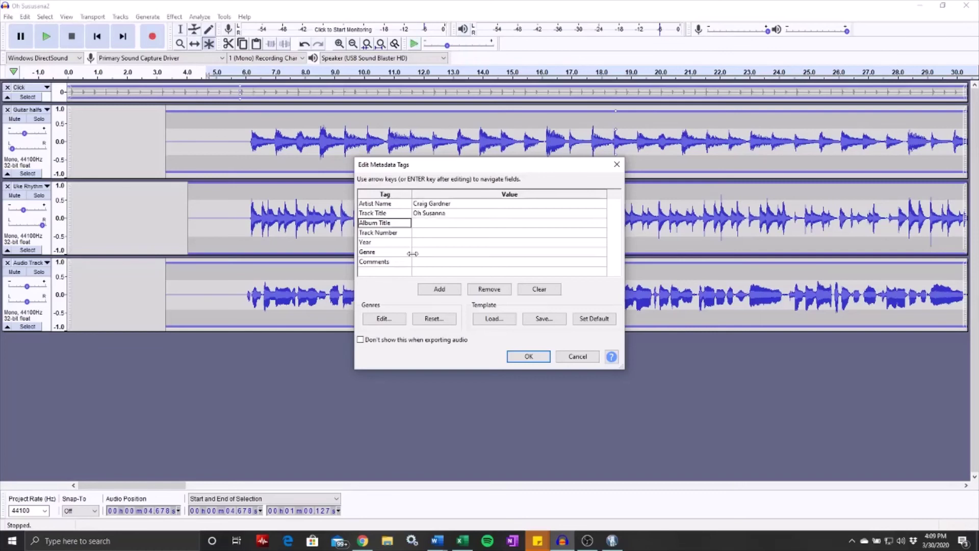
type("Quantine 2020")
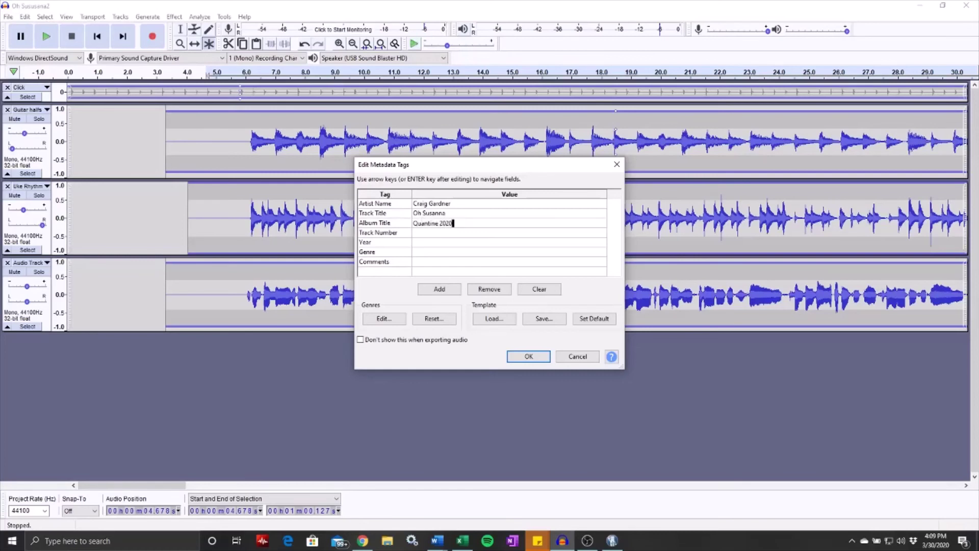
key("Return")
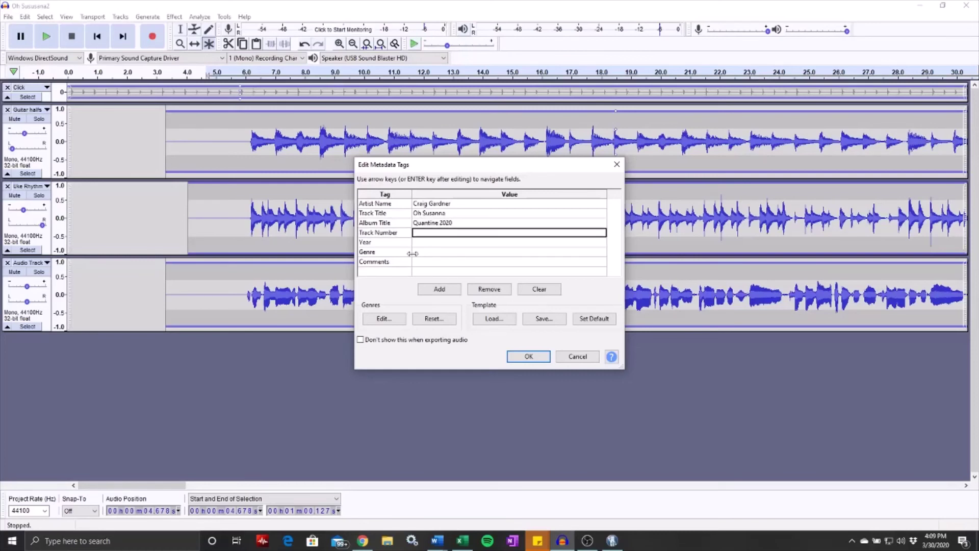
- Add track number 03, year 2020, genre Folk and comment Trapped At Home
type("03")
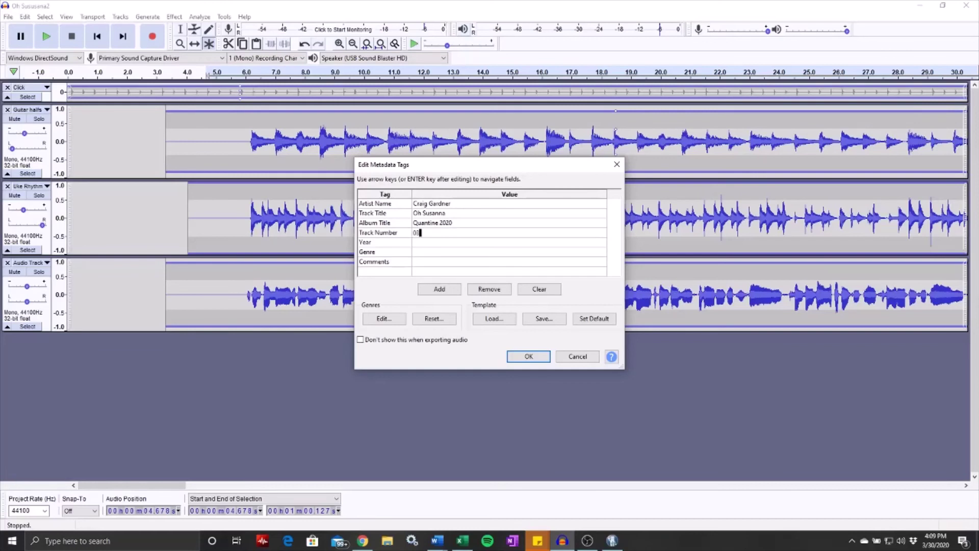
key("Return")
key("Right")
type("2020")
key("Return")
key("Right")
type("Folk")
key("Return")
key("Right")
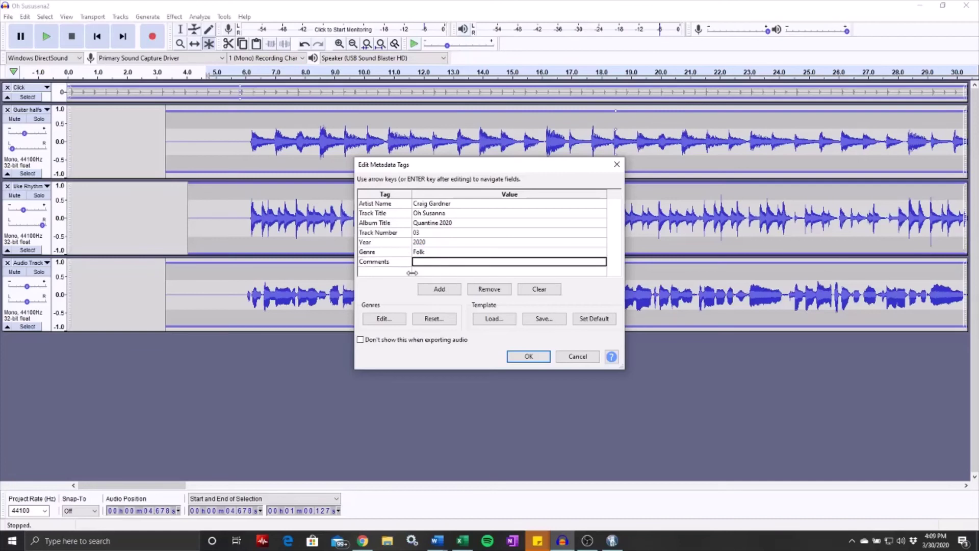
type("Trapped At Home")
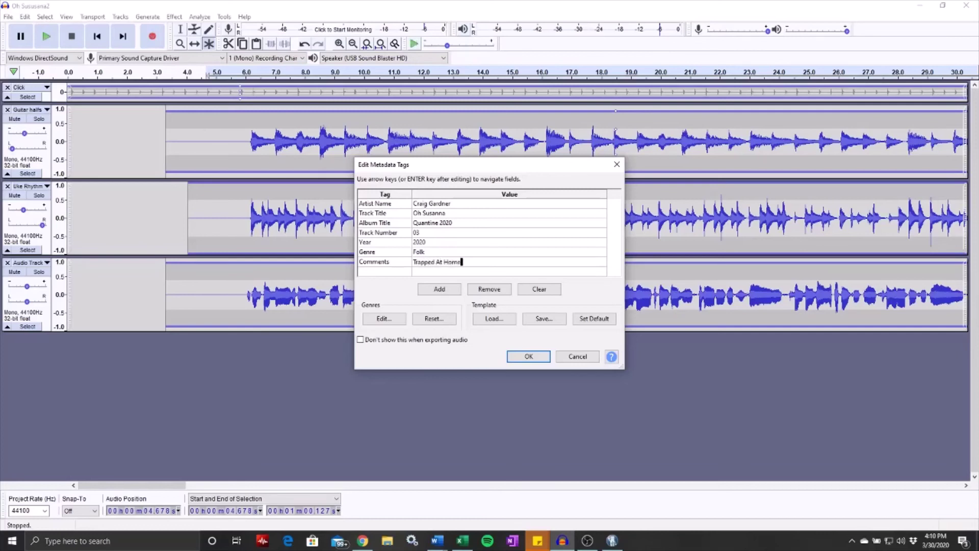
key("Return")
- Confirm the metadata tags to complete the Oh Susuana2.wav export
left_click(530, 357)
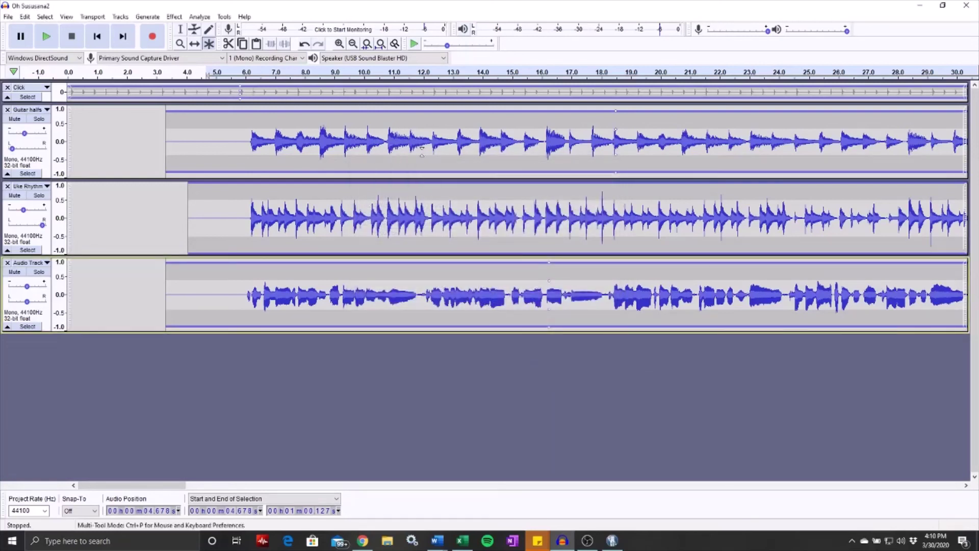